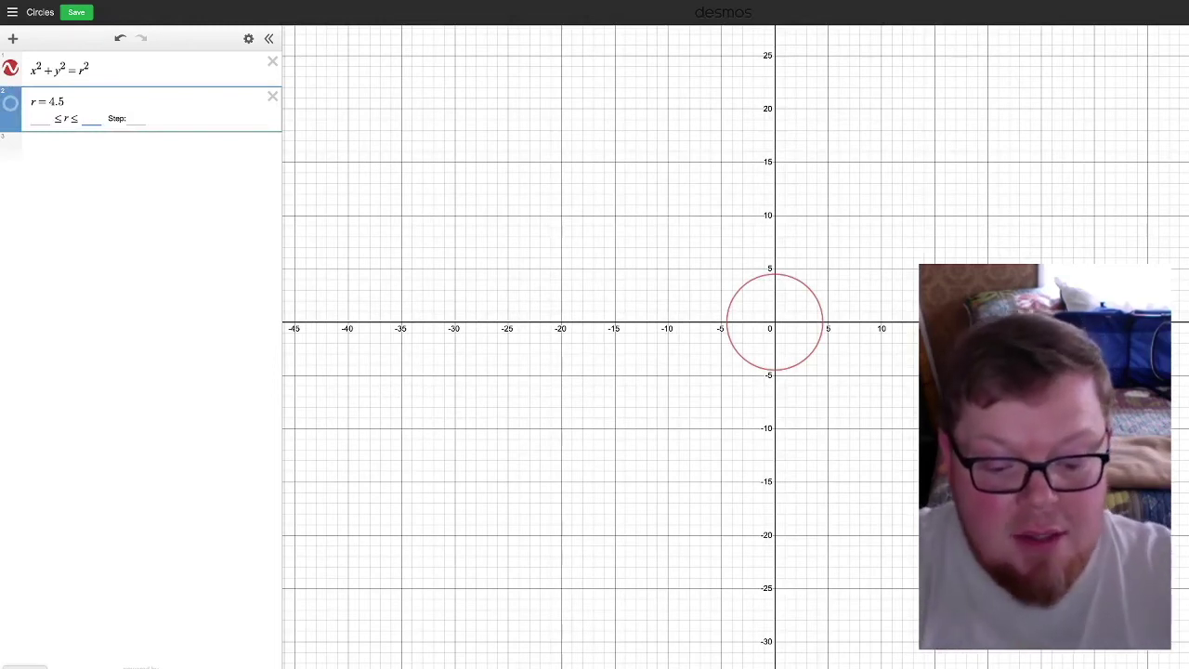
- Limit the r slider to a range of 0 to 100 with a step of 1
text(100)
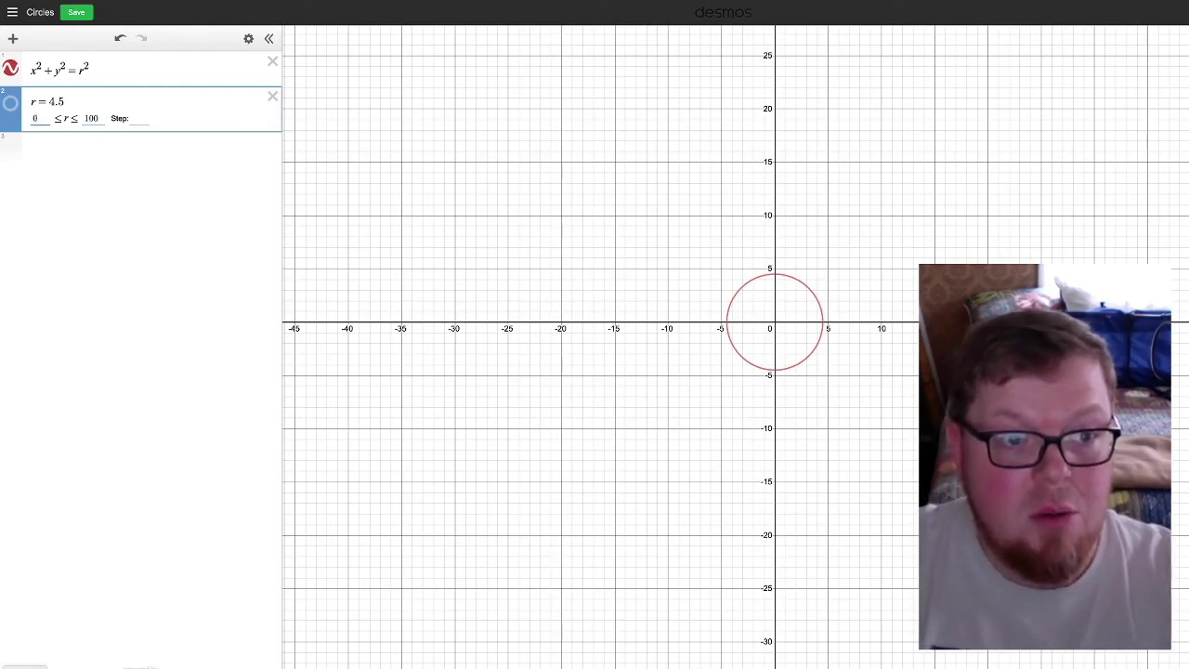
click(140, 117)
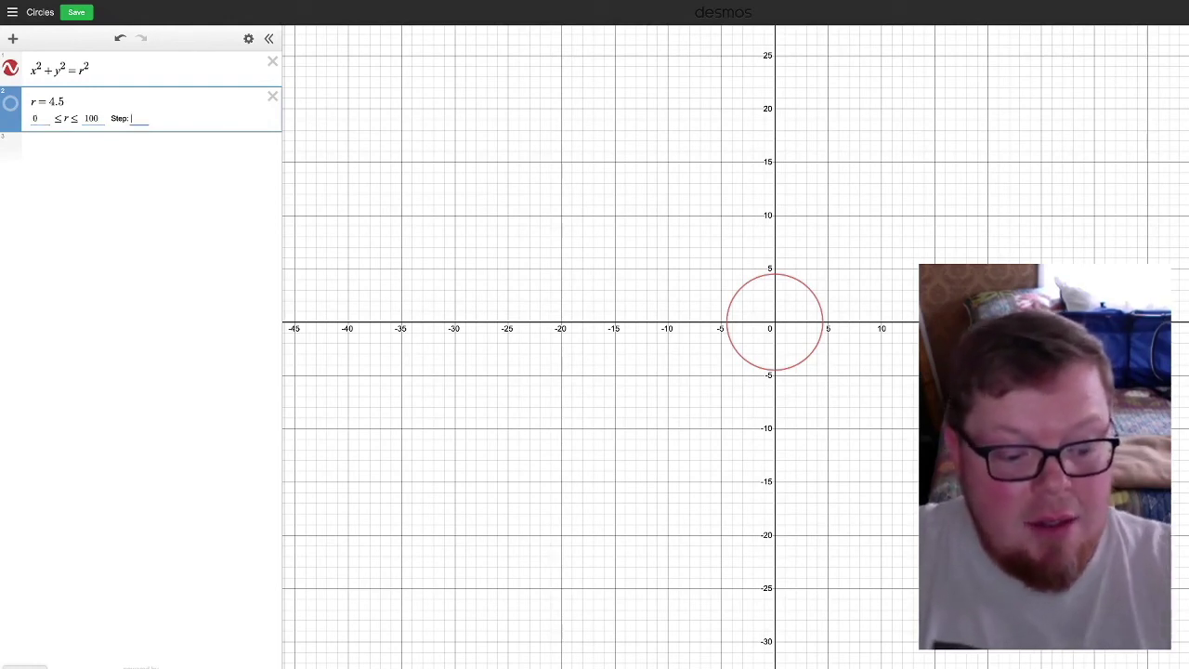
text(1)
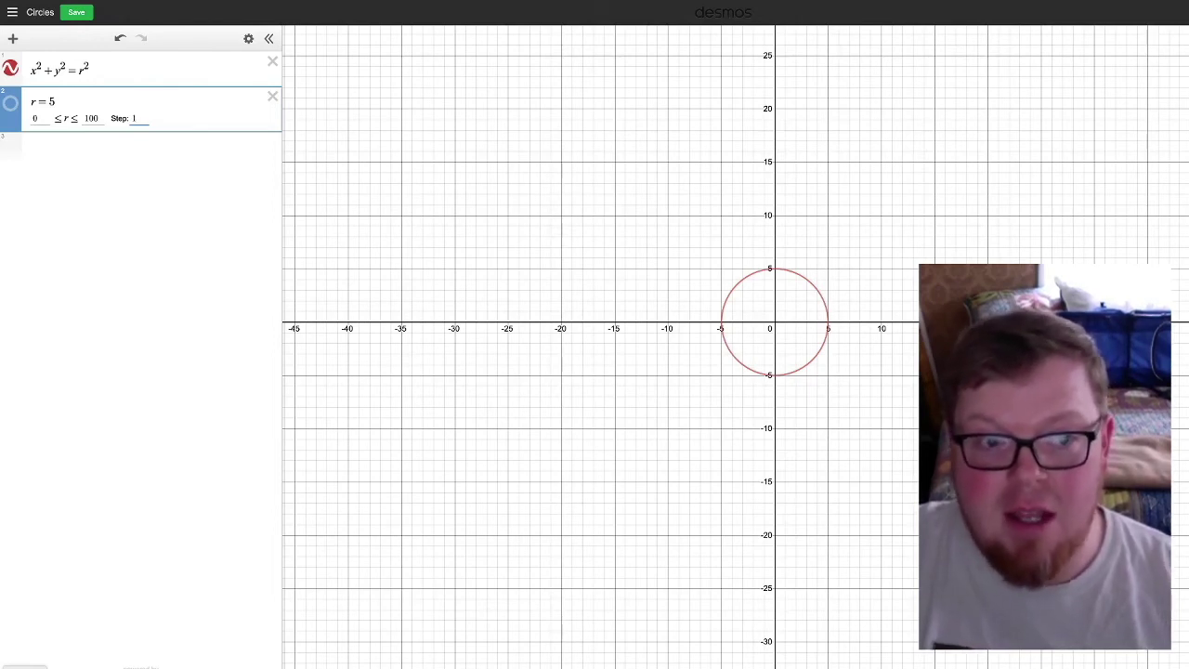
key(Return)
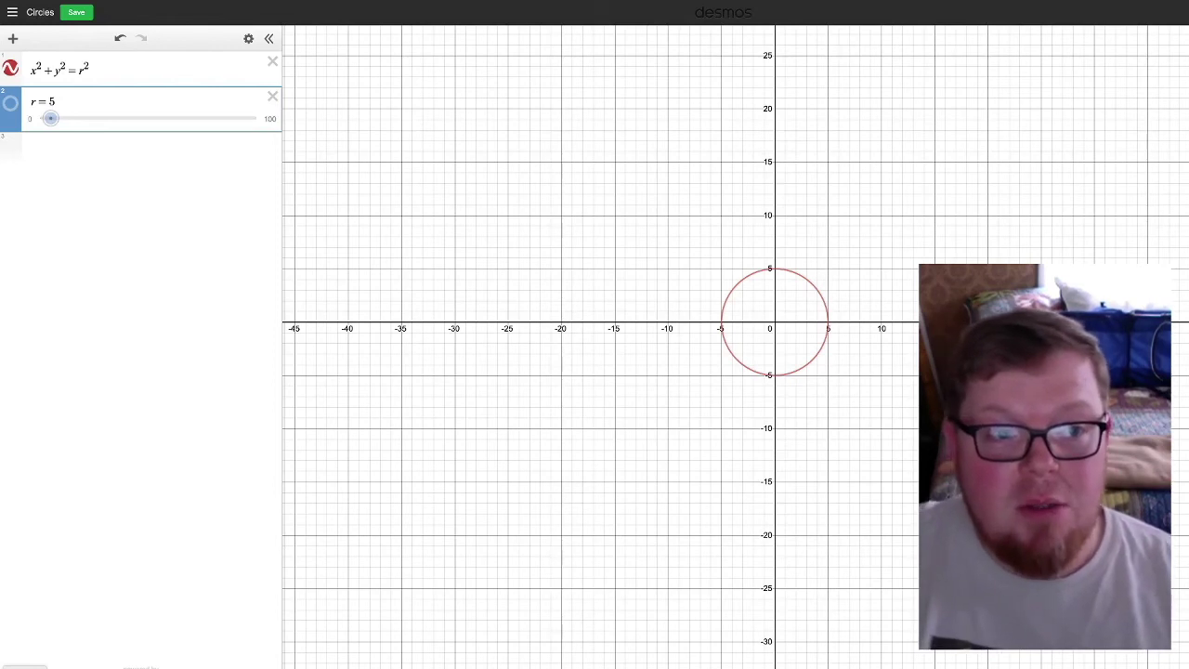
- Set r to 10 with its slider and add a separate expression that evaluates r^2
mouse_move(51, 118)
mouse_down()
mouse_move(120, 118)
mouse_move(61, 118)
mouse_up()
click(140, 146)
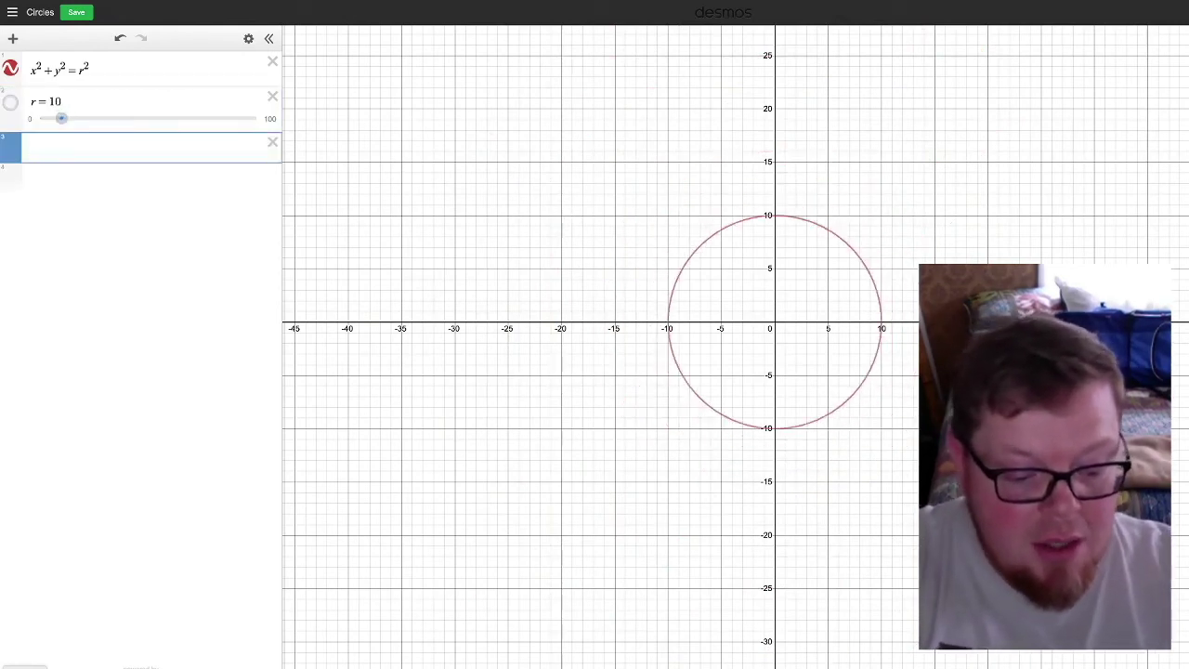
text(r^2)
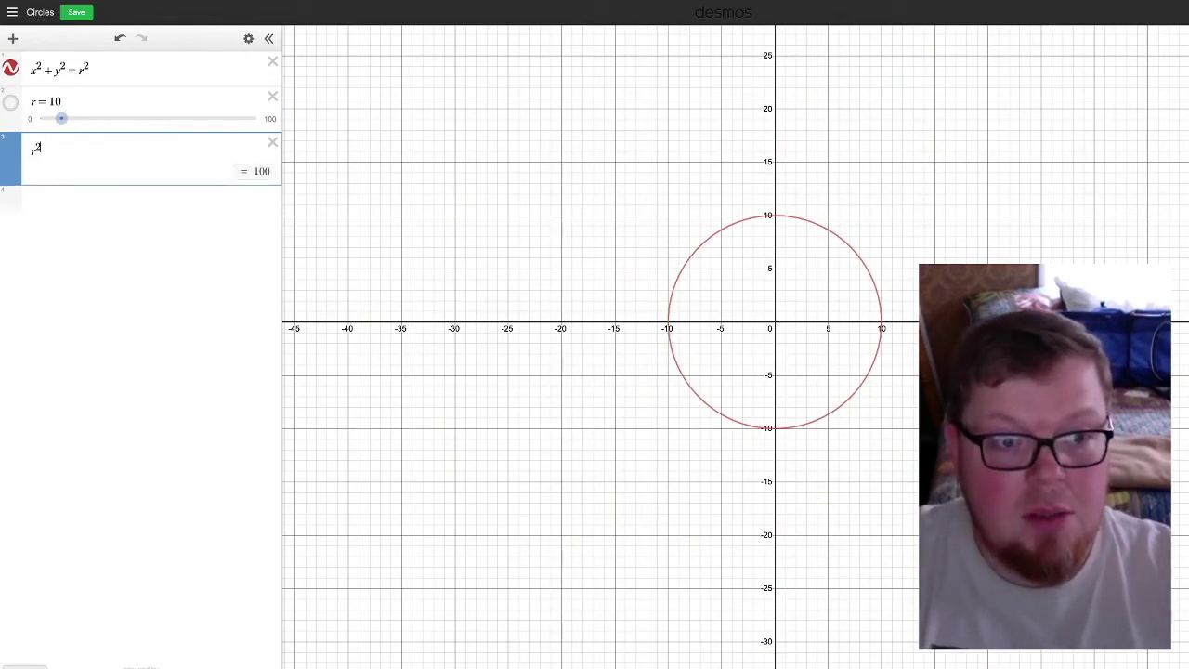
key(Return)
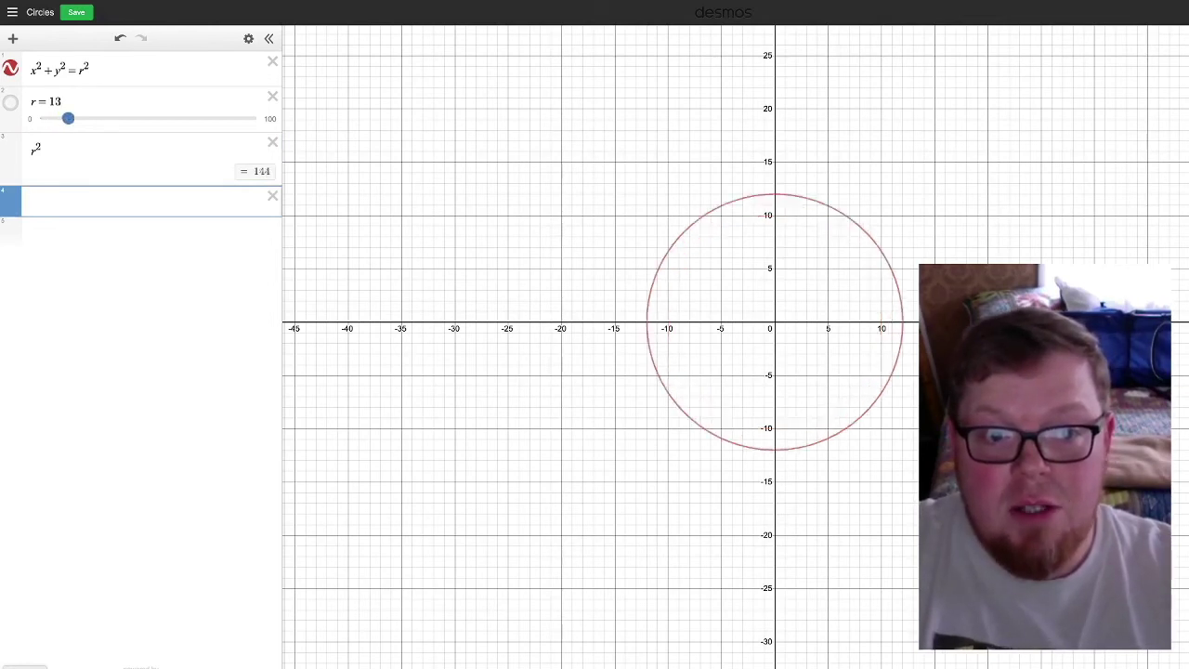
- Vary the circle's radius with the slider, raising r to 25 and bringing it down to 12
drag(66, 118, 94, 118)
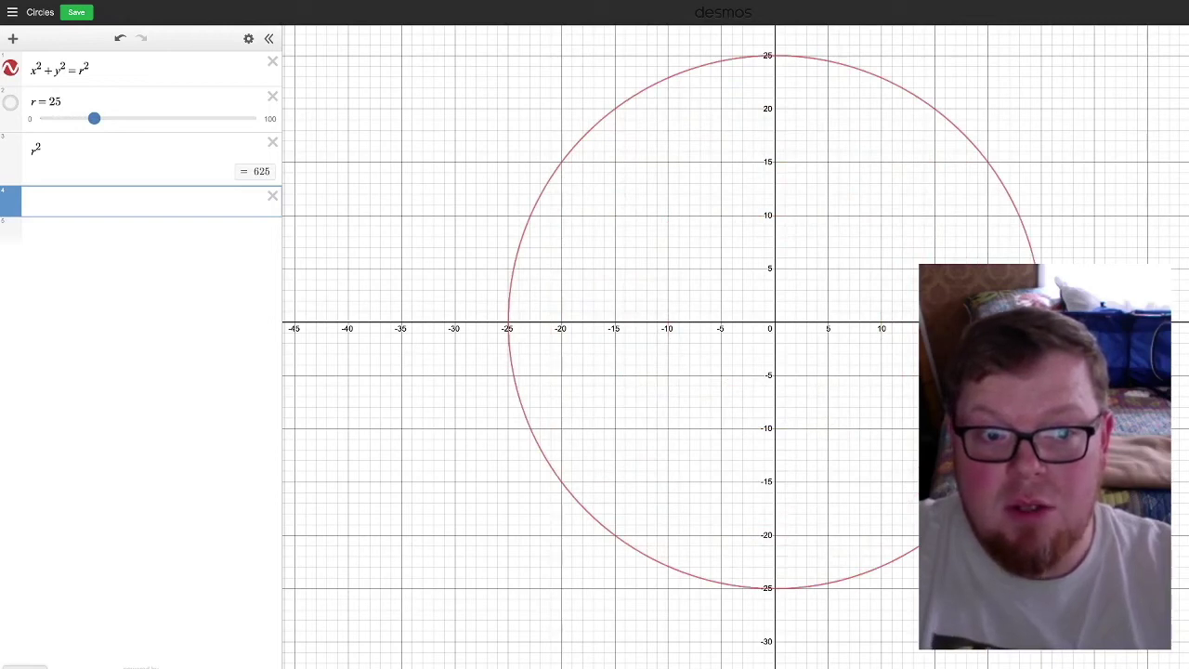
click(93, 118)
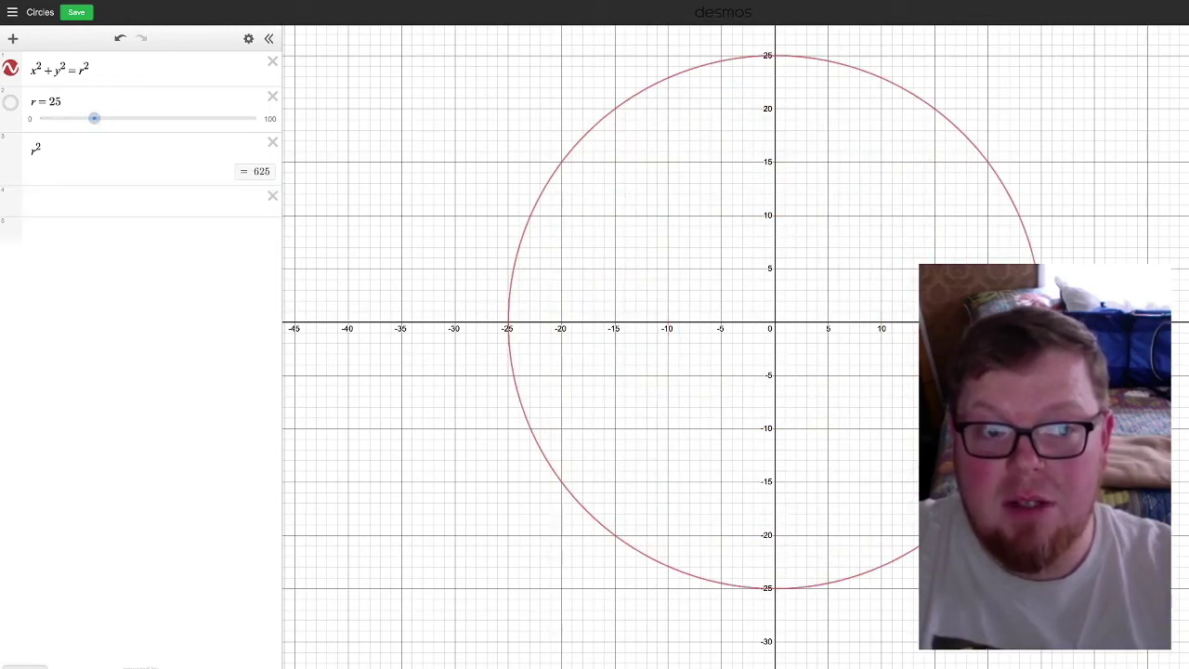
drag(94, 118, 66, 117)
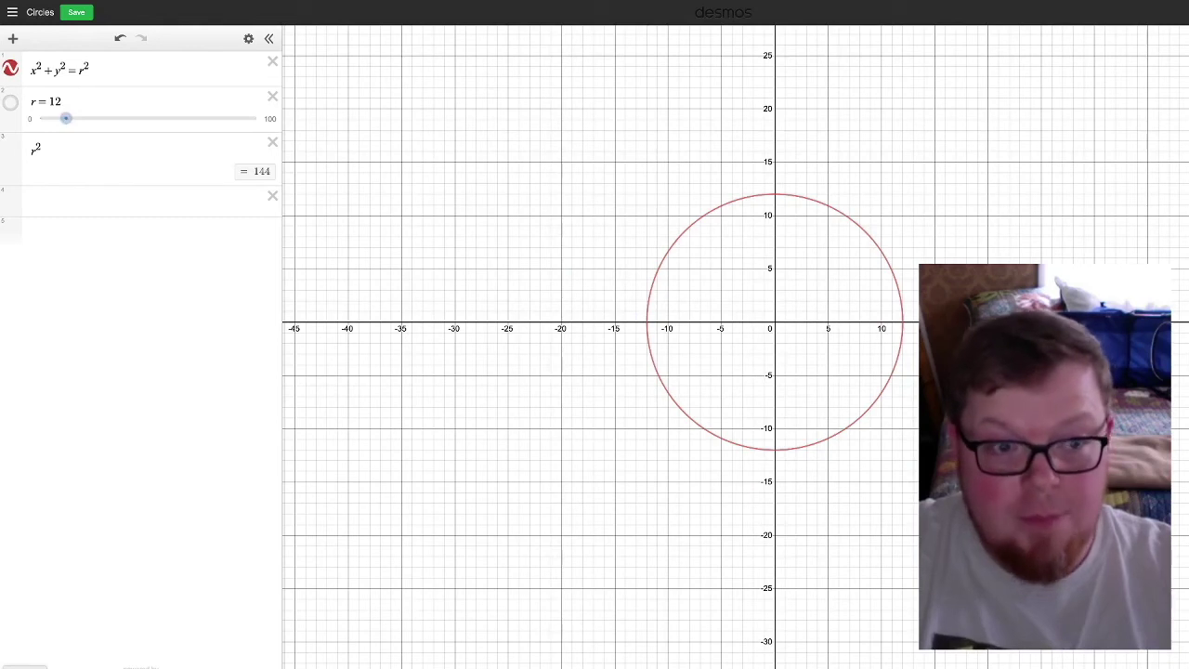
- Enter the general circle equation (x-h)^2+(y-k)^2=r^2 in the empty line below the r^2 expression
click(37, 201)
text(()
text(x-h)
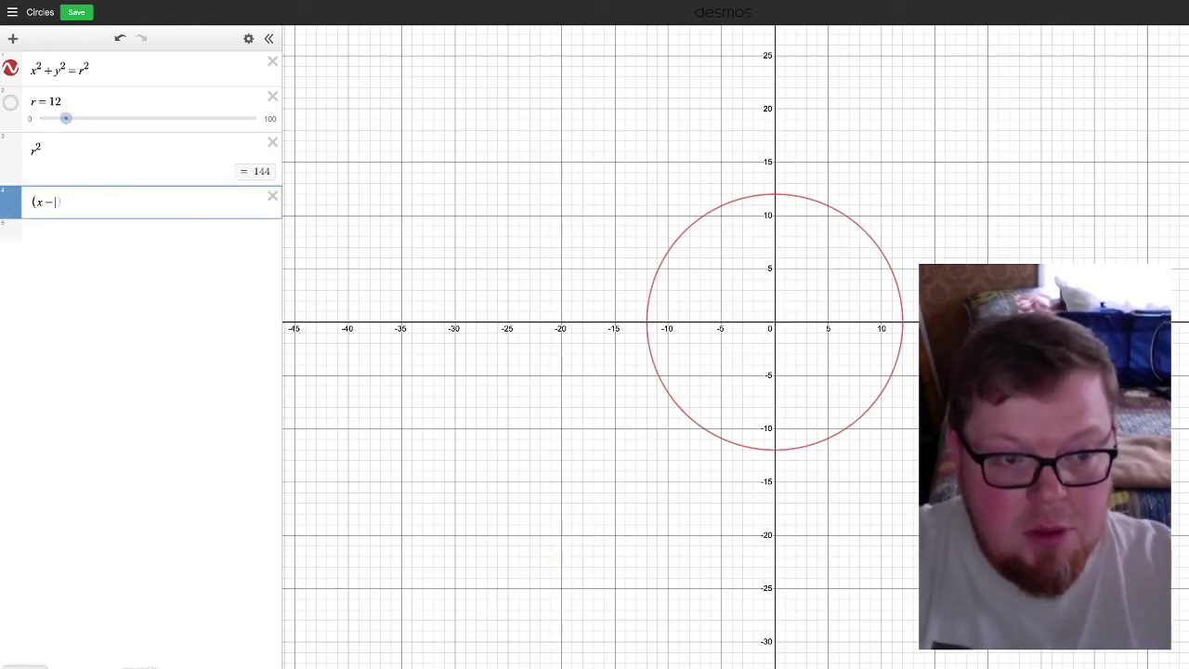
text())
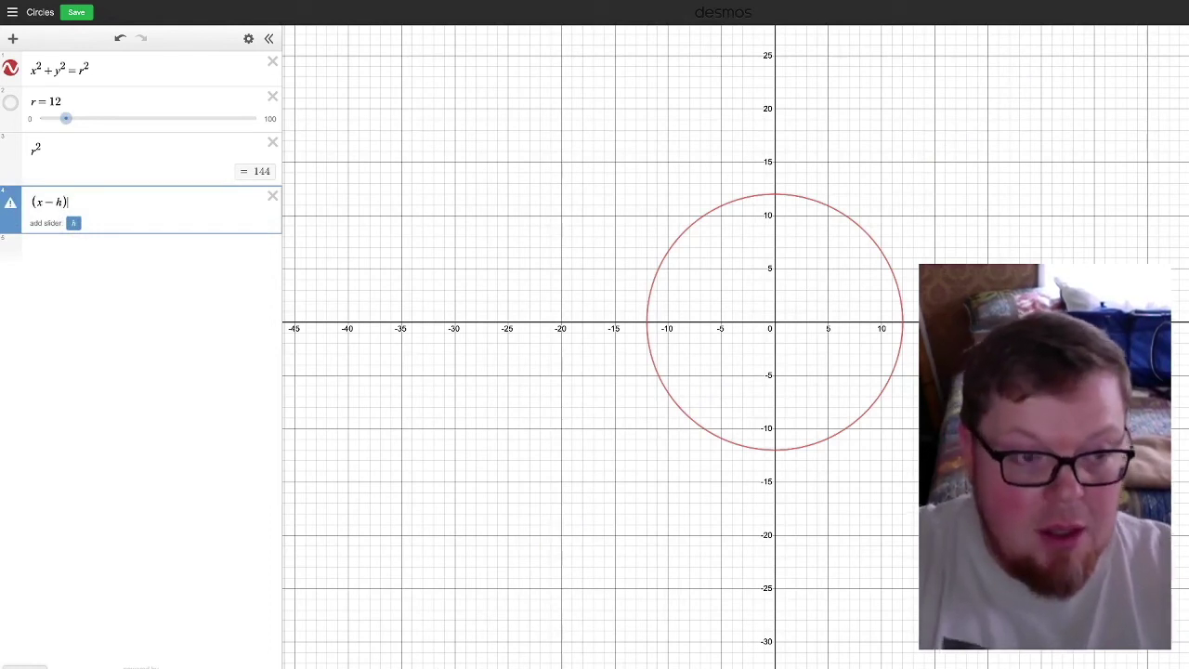
text(^2)
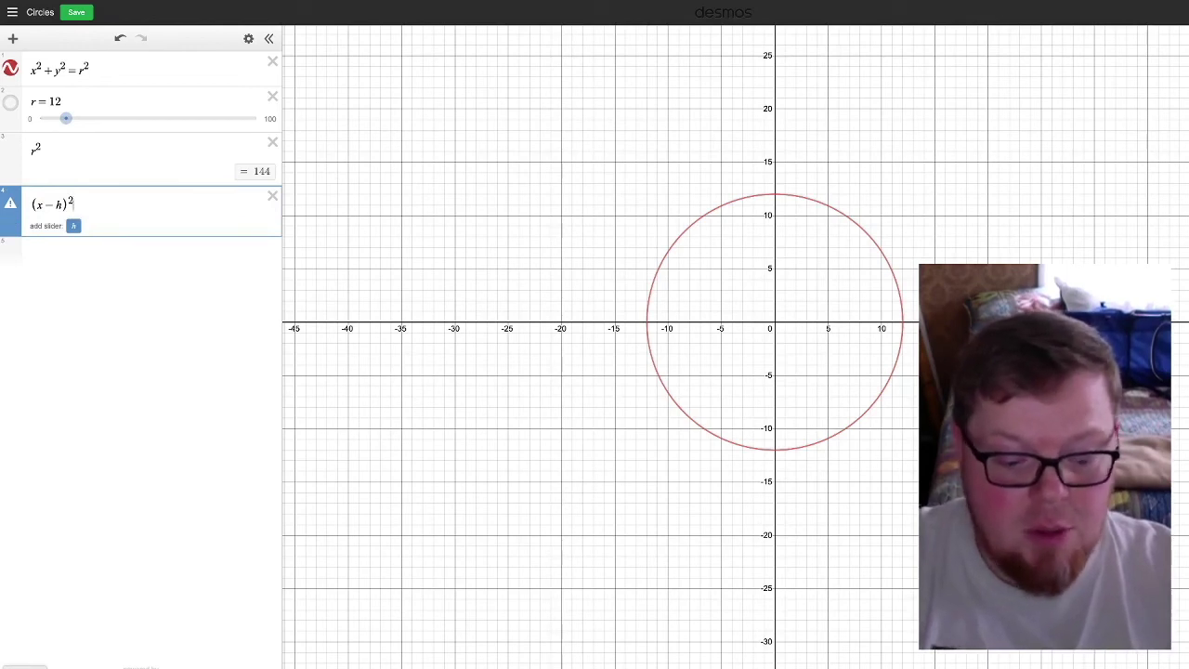
text(+(y-k)
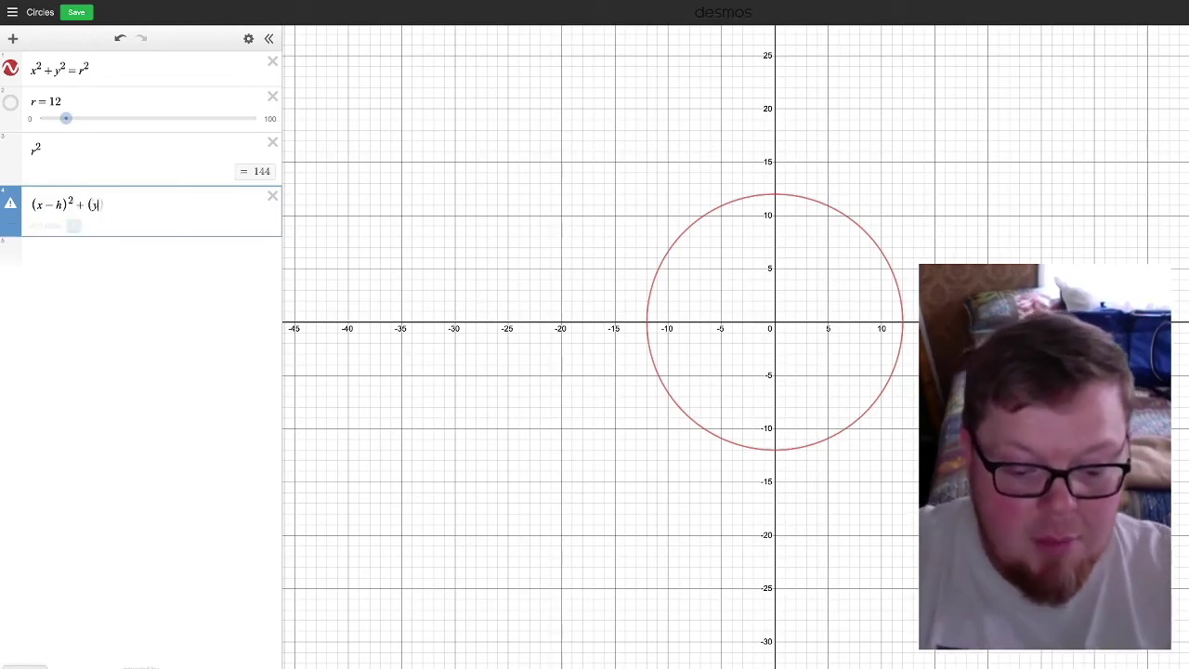
text())
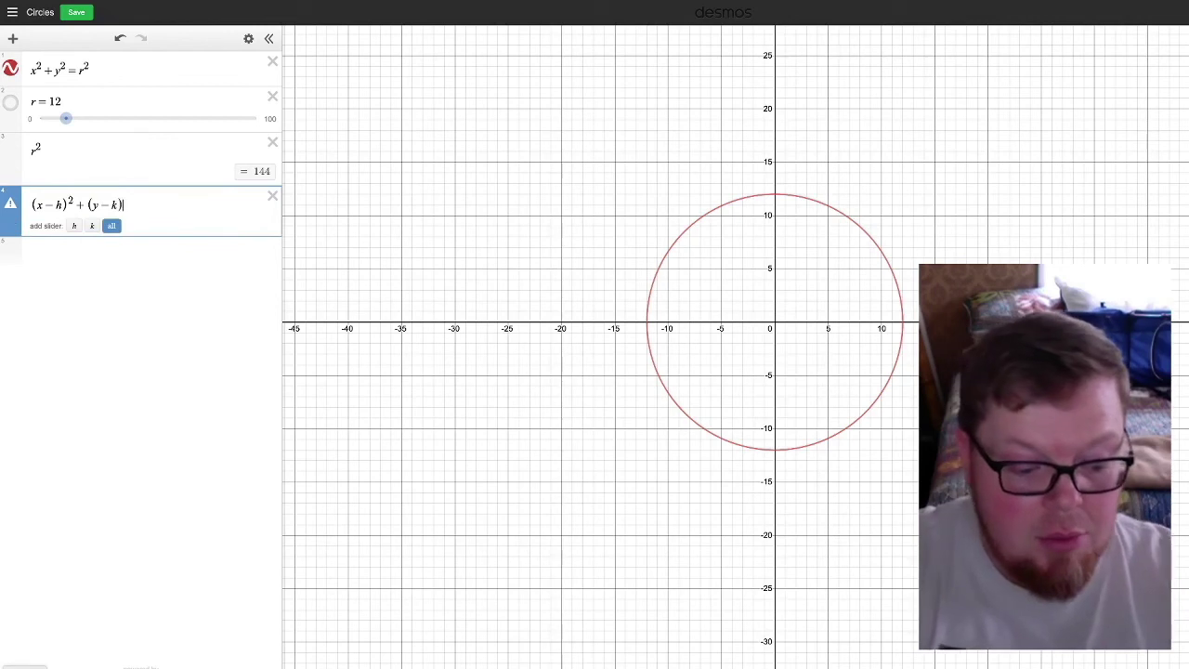
text(^2)
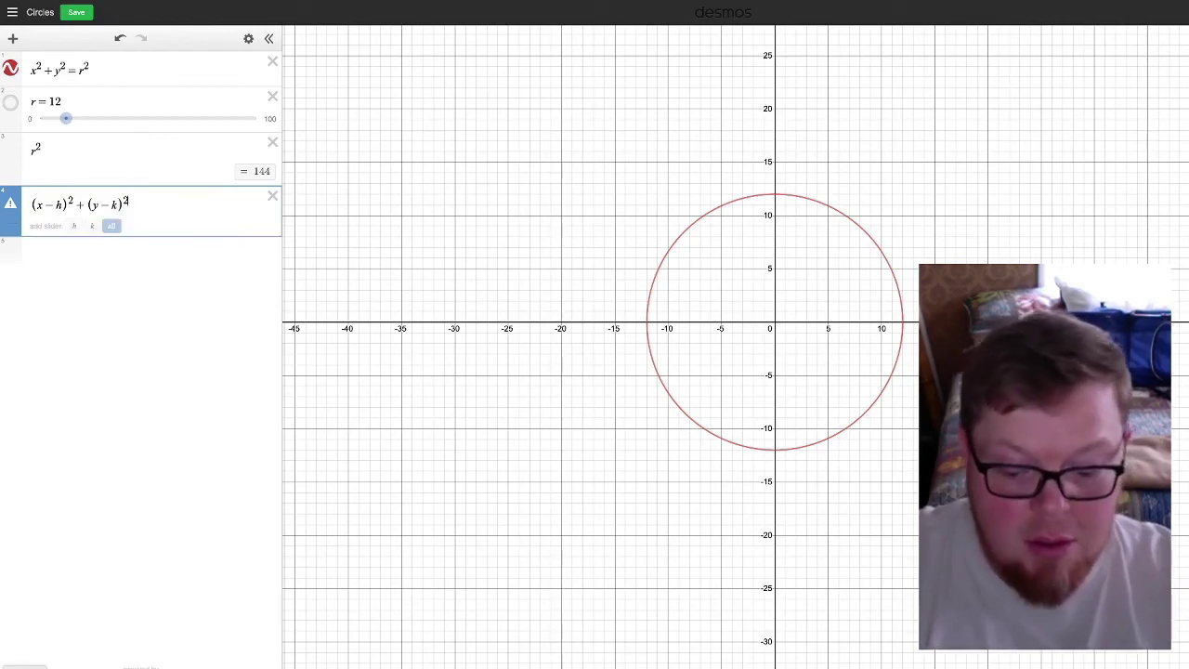
text(=)
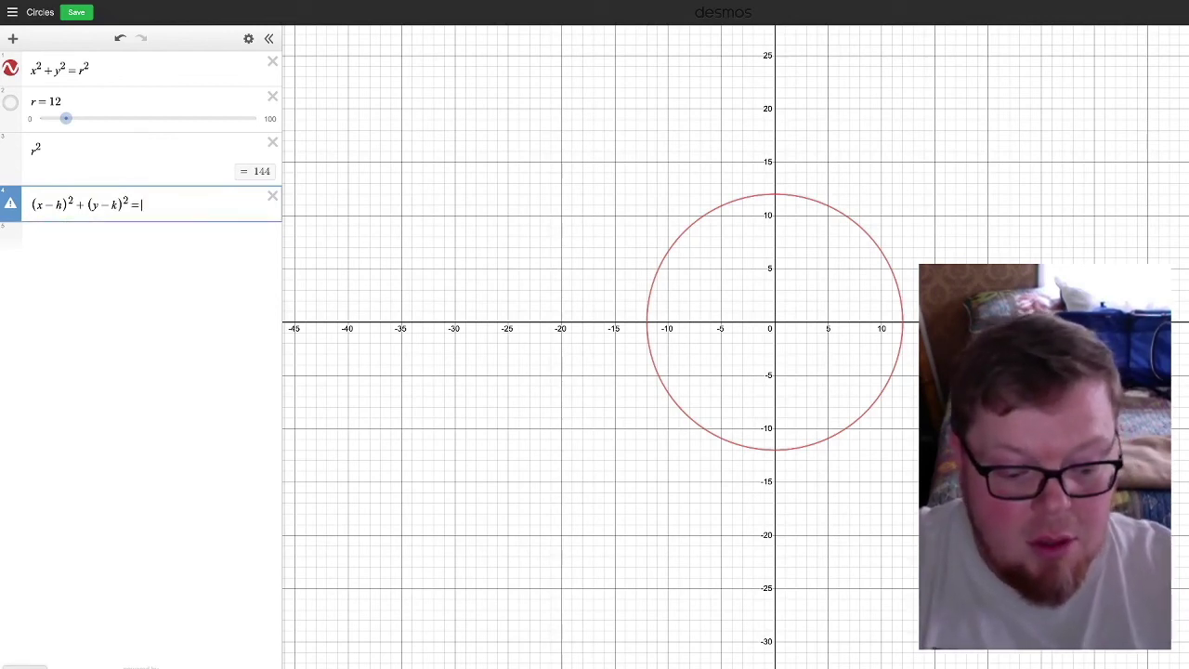
text(r^2)
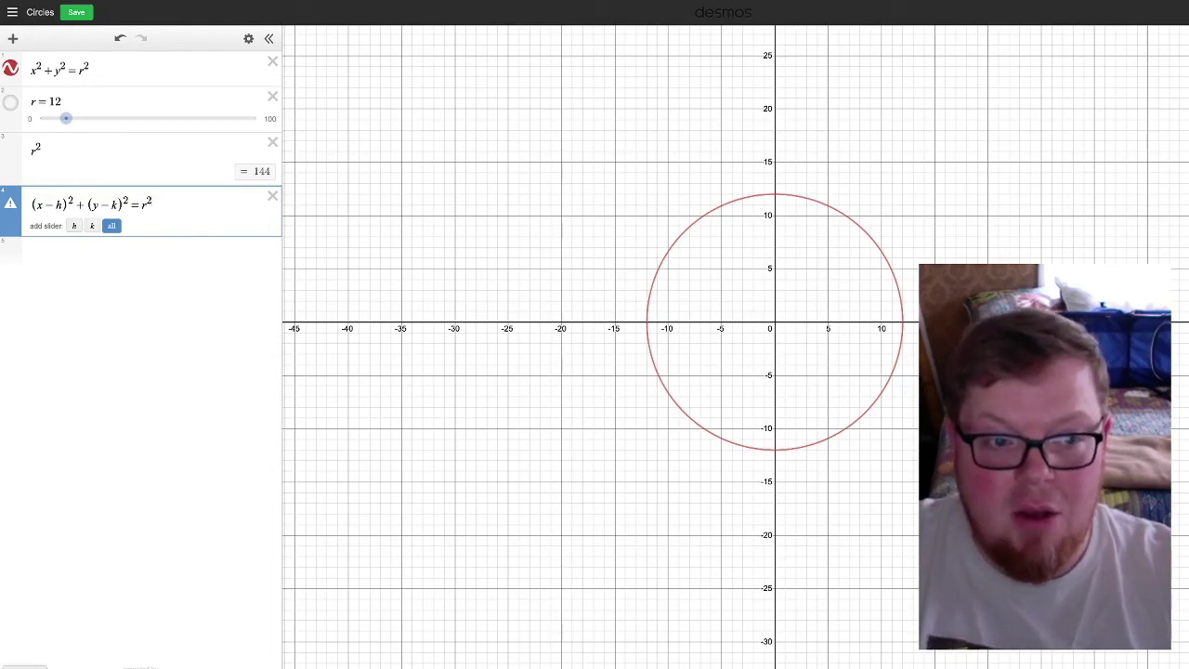
- Add sliders for both h and k, and move the r slider directly below them in the expression list
click(111, 226)
drag(10, 102, 10, 282)
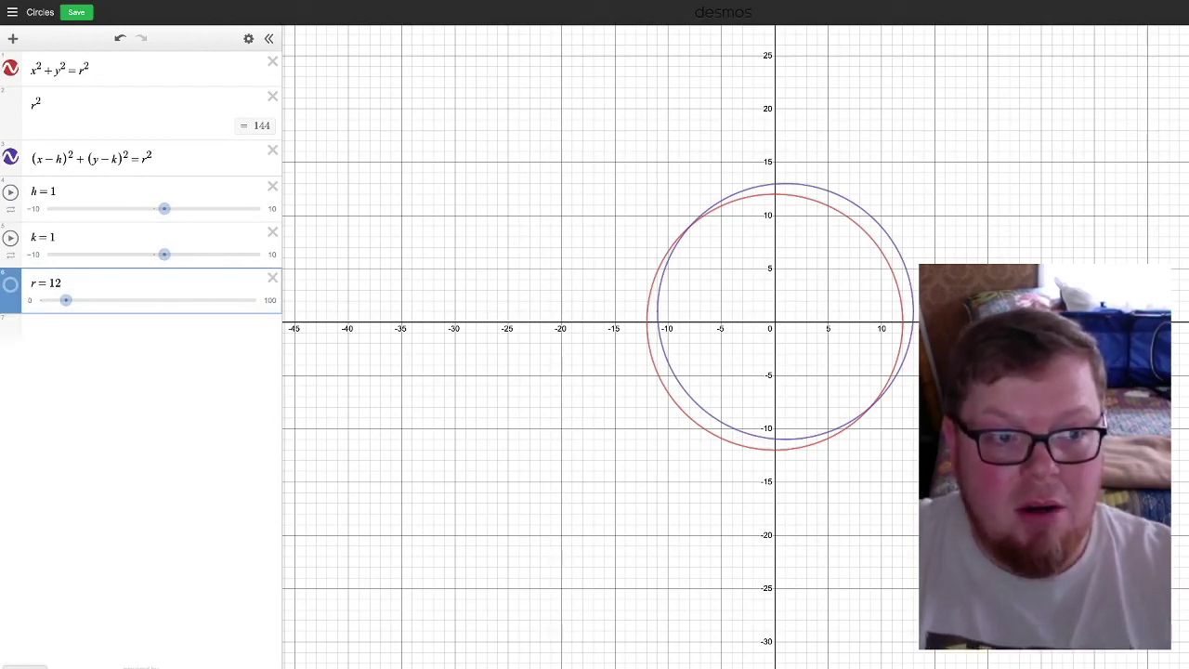
- Hide the x^2+y^2=r^2 circle and adjust the other circle to h = 1.7, k = 2 and r = 10
click(10, 68)
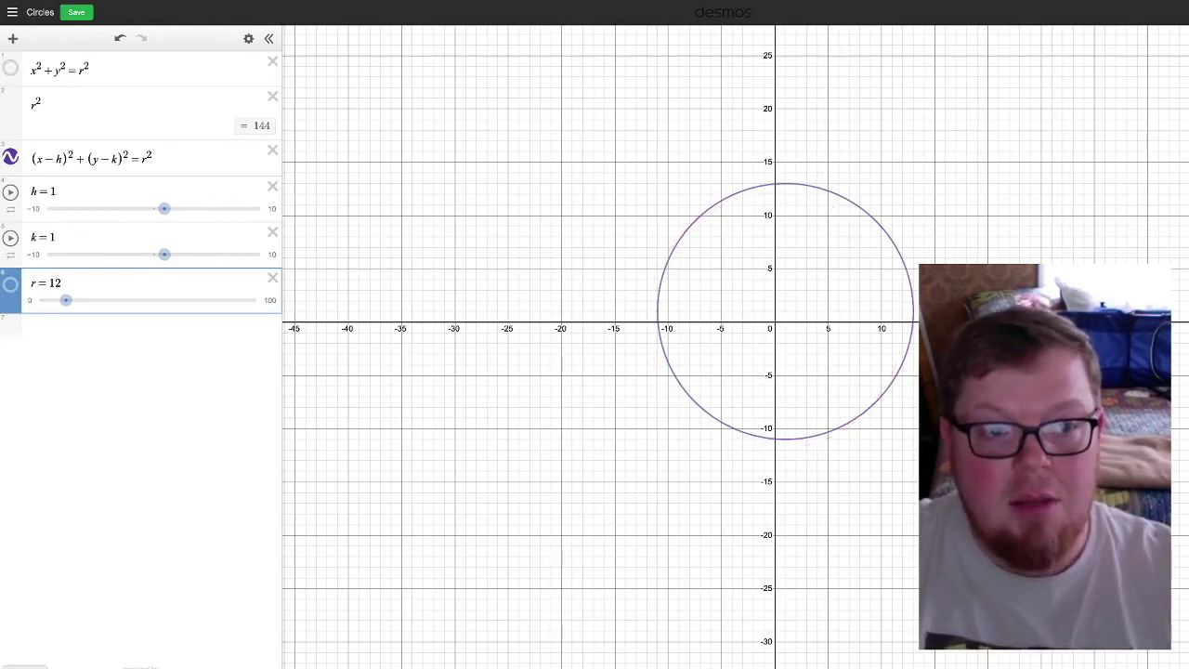
mouse_move(165, 208)
mouse_down()
mouse_move(243, 208)
mouse_move(172, 208)
mouse_up()
mouse_move(165, 254)
mouse_down()
mouse_move(227, 253)
mouse_move(174, 254)
mouse_up()
mouse_move(65, 300)
mouse_down()
mouse_move(95, 300)
mouse_move(61, 300)
mouse_up()
scroll(791, 345, up, 5)
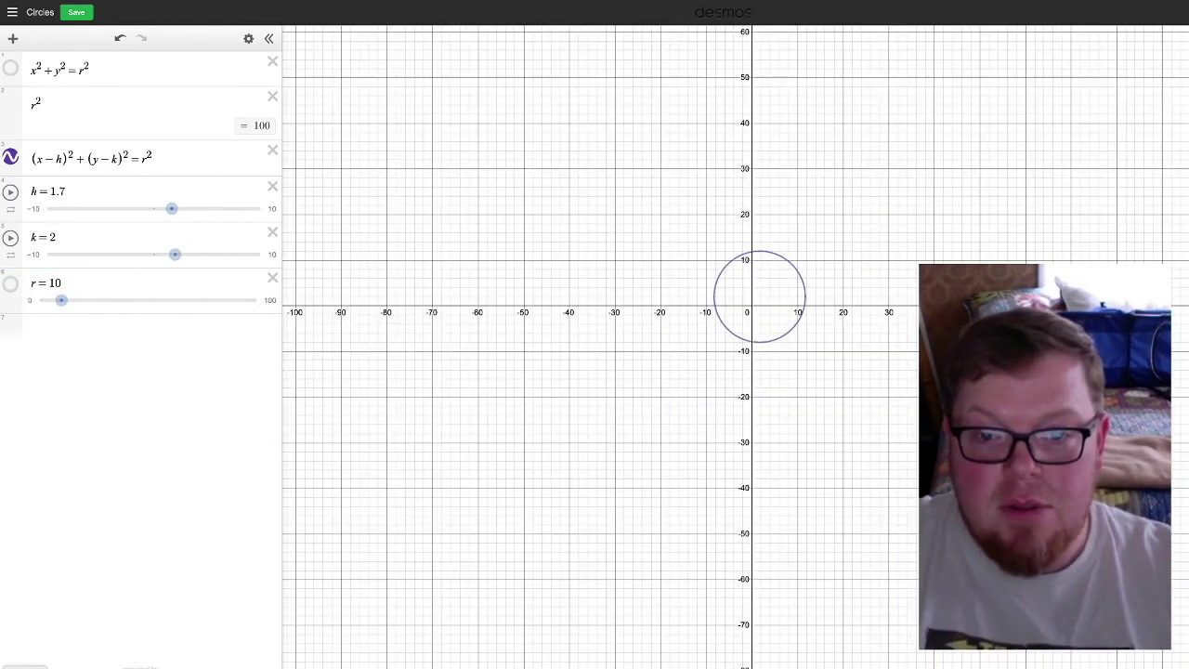
- Shift the circle's centre with the sliders, setting h to -4.5, k to -4.3 and finally h to 6.3
drag(171, 208, 105, 208)
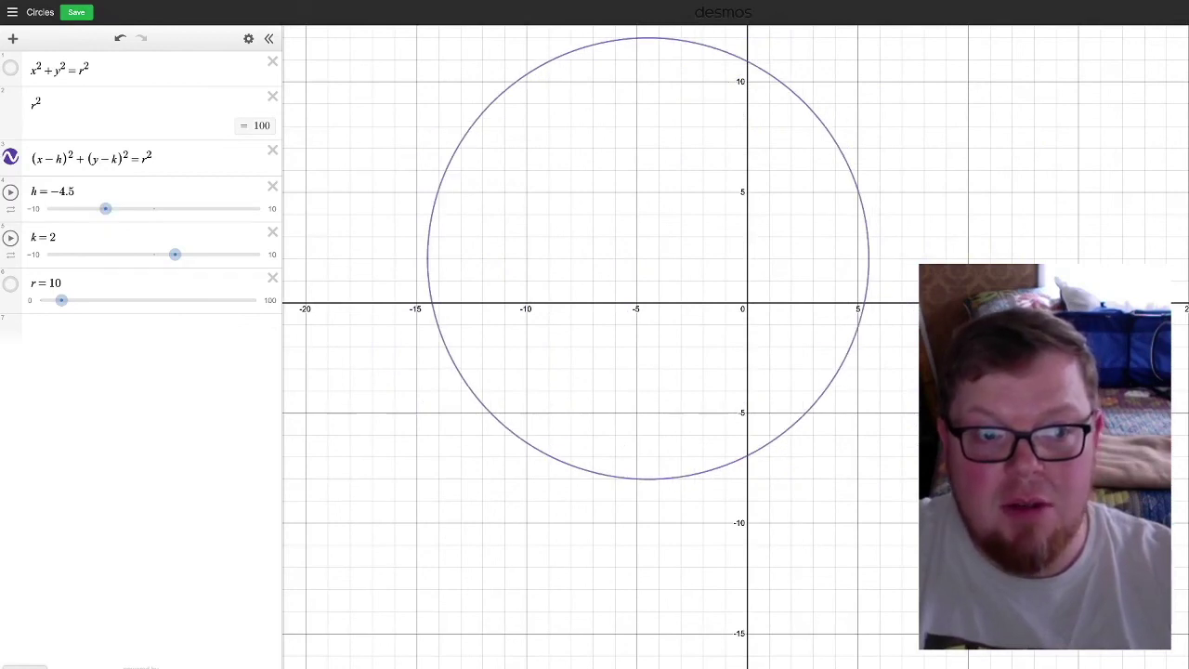
drag(174, 254, 103, 254)
mouse_move(62, 300)
mouse_down()
mouse_move(89, 300)
mouse_move(50, 300)
mouse_move(62, 300)
mouse_up()
mouse_move(103, 254)
mouse_down()
mouse_move(202, 253)
mouse_move(108, 253)
mouse_up()
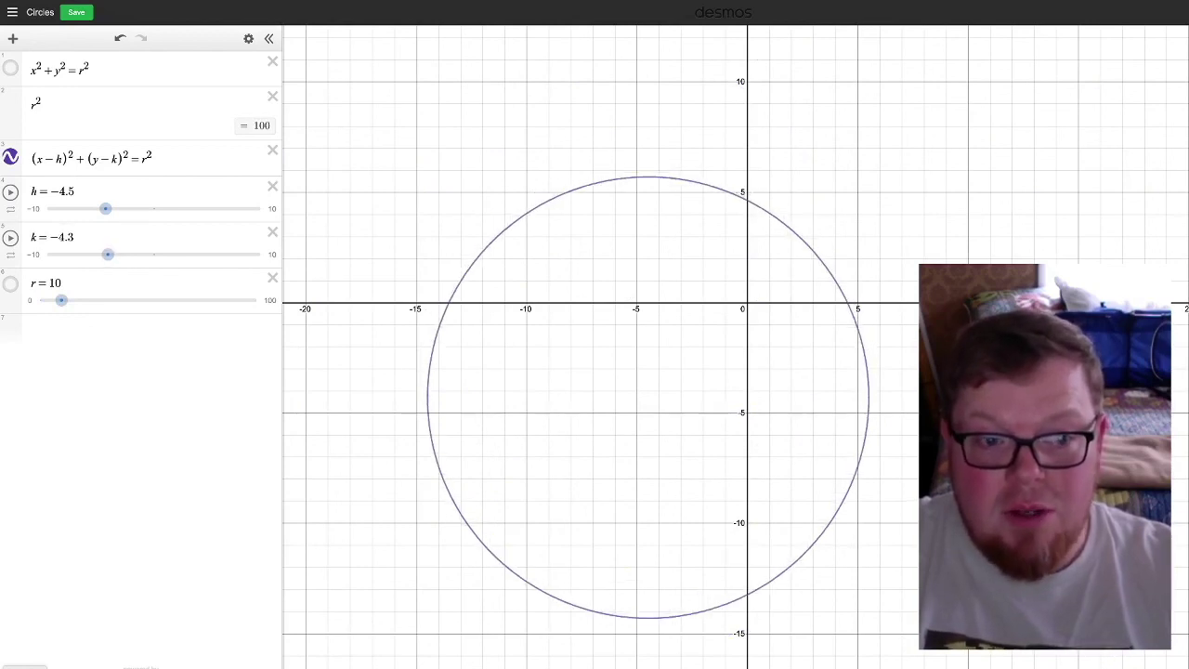
drag(105, 208, 220, 208)
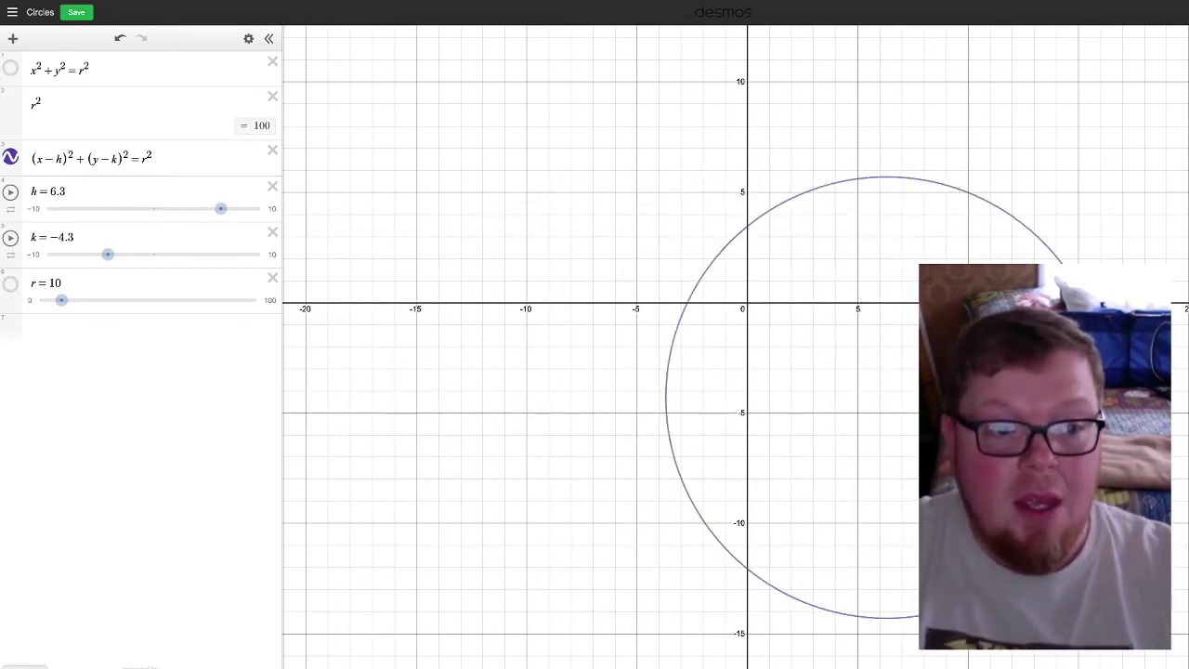
- Plot the circle's centre as the point (h,k) in a new expression below the sliders
click(149, 329)
text(()
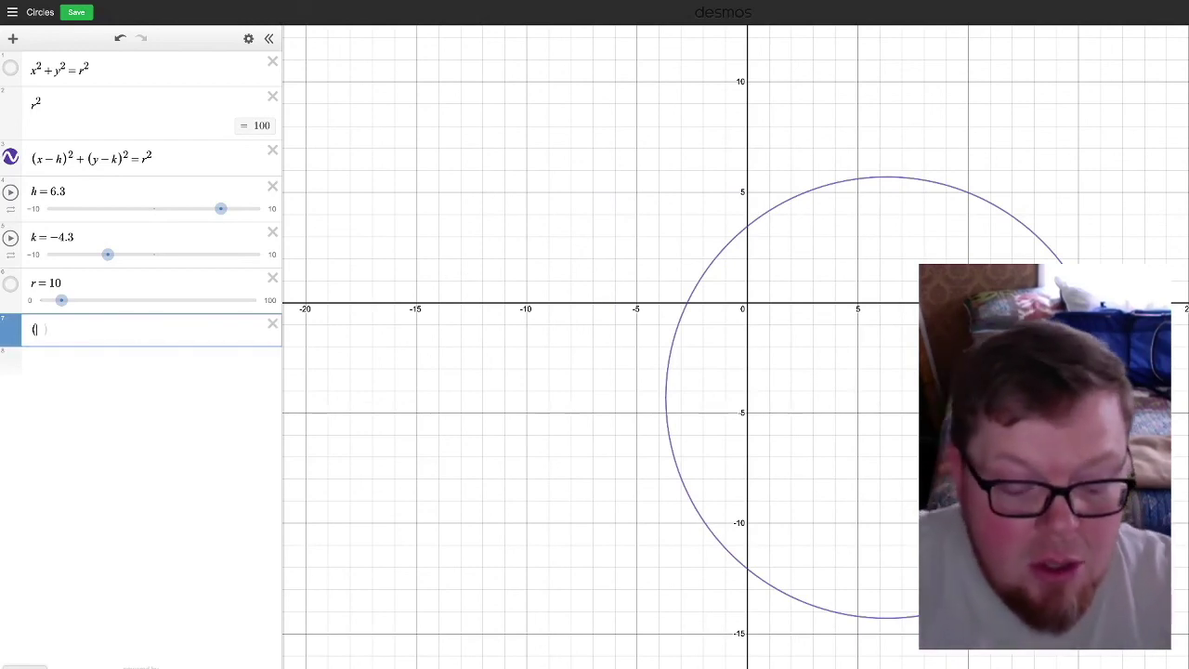
text(h,k)
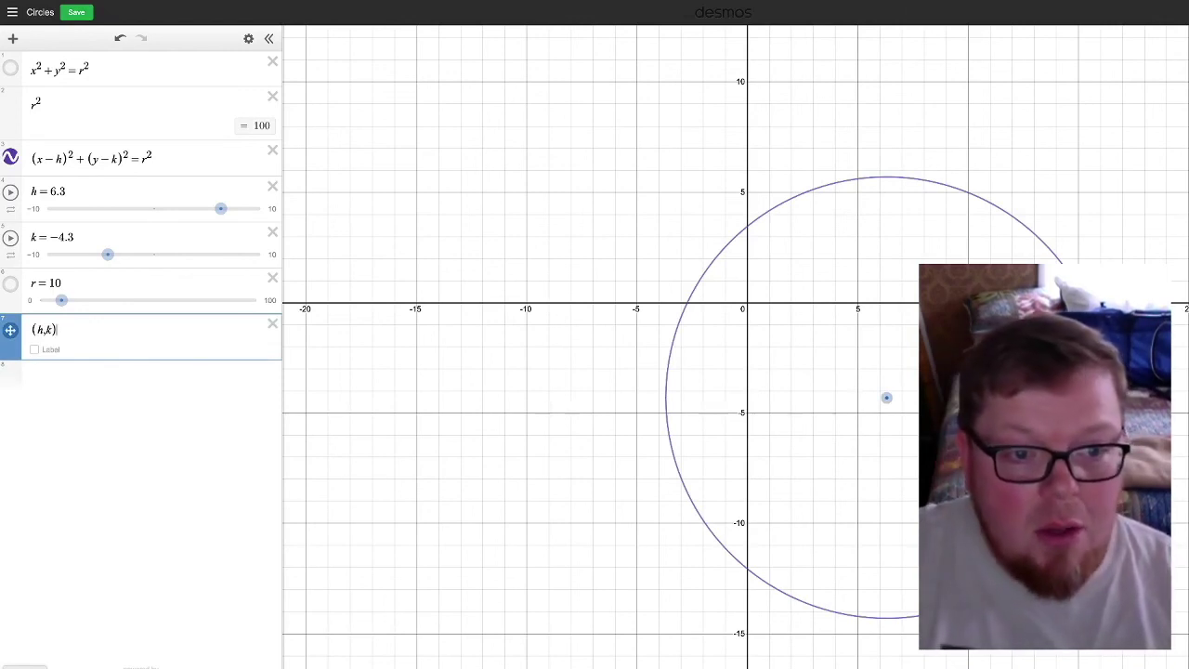
key(Return)
- Move the centre point on the graph straight up to k = -0.3 and save the graph
drag(886, 397, 886, 309)
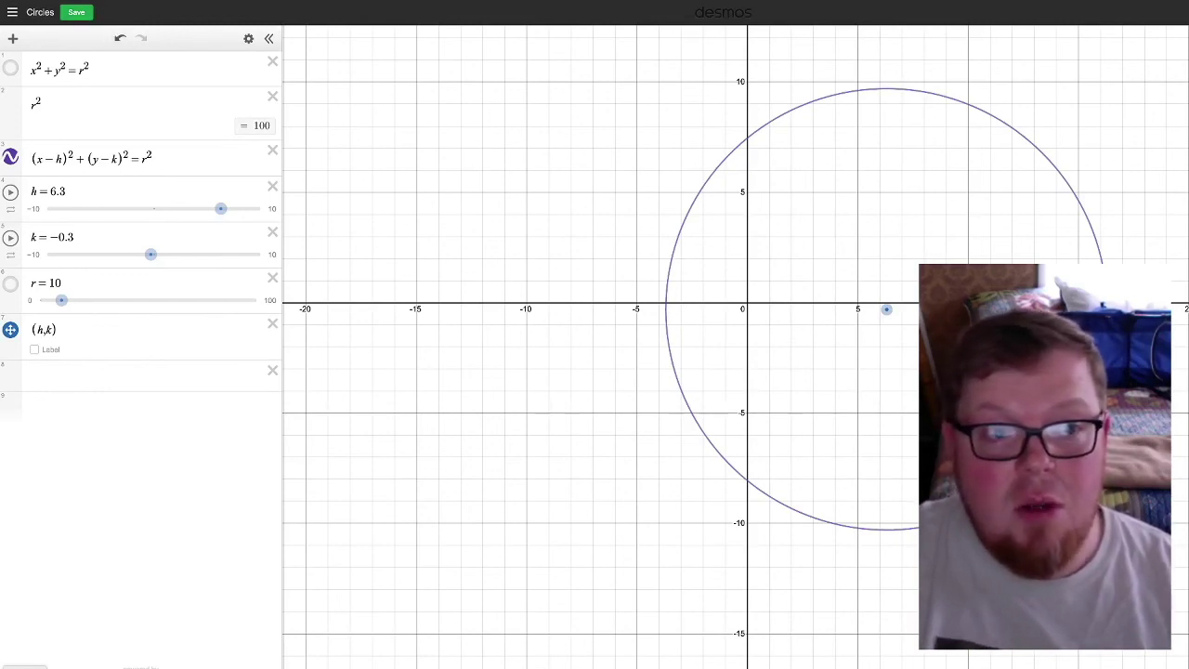
key(super+s)
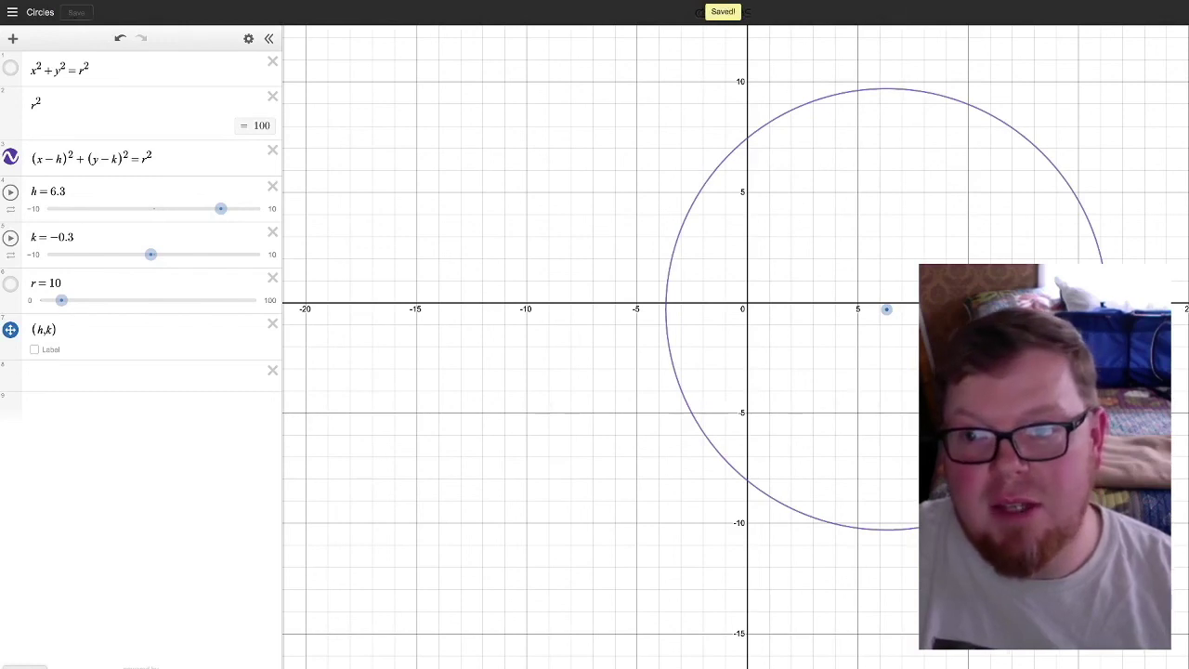